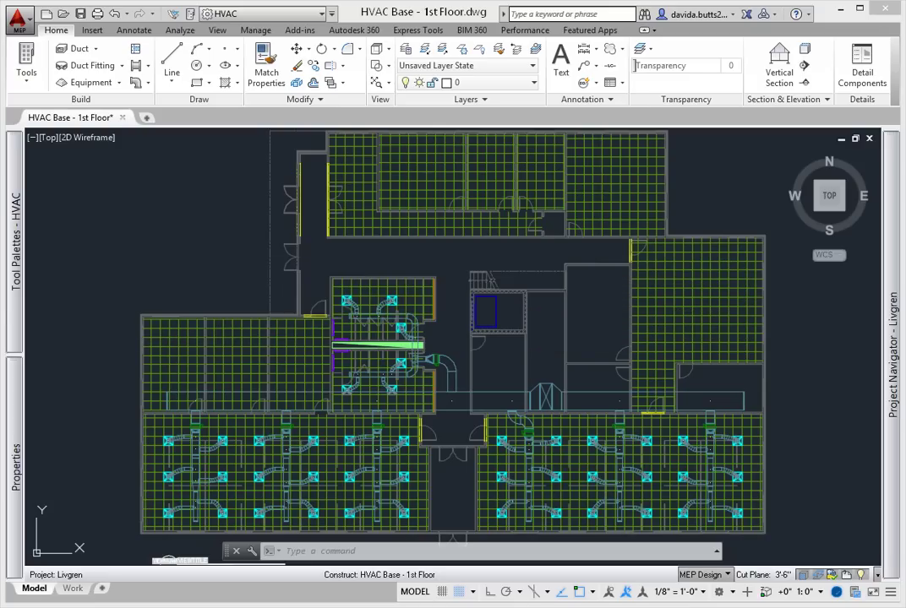
Step: Open HVAC System Definitions from the Manage tab's Style Manager dropdown to list the duct system styles
{"action": "left_click", "coordinate": [258, 34]}
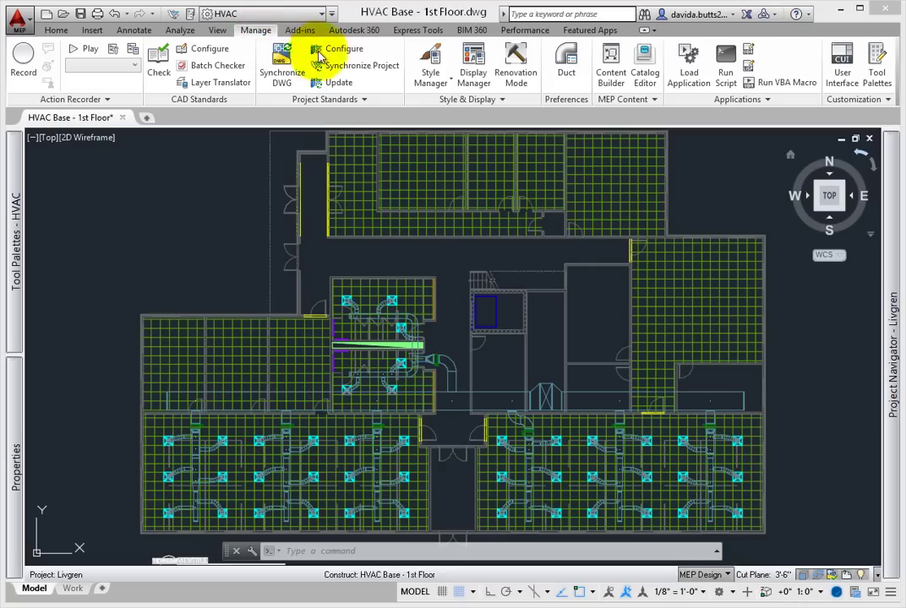
{"action": "left_click", "coordinate": [431, 82]}
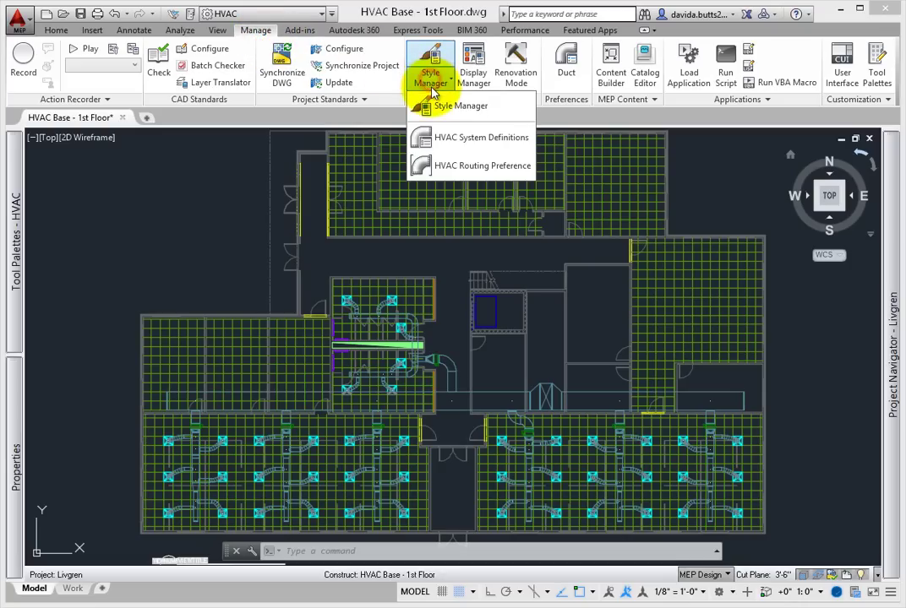
{"action": "left_click", "coordinate": [443, 145]}
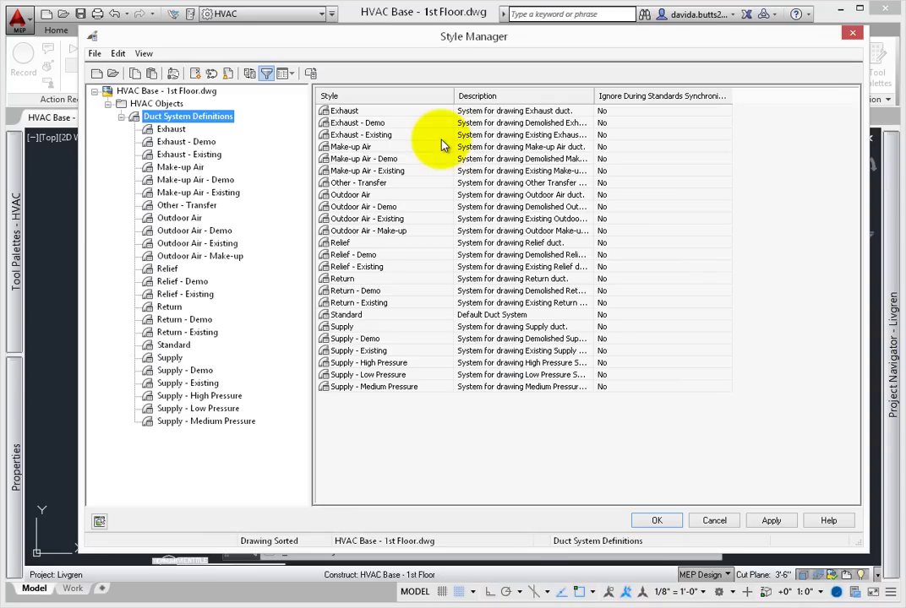
Step: Select the Supply duct system, check its name and description, then view its design rules
{"action": "left_click", "coordinate": [174, 358]}
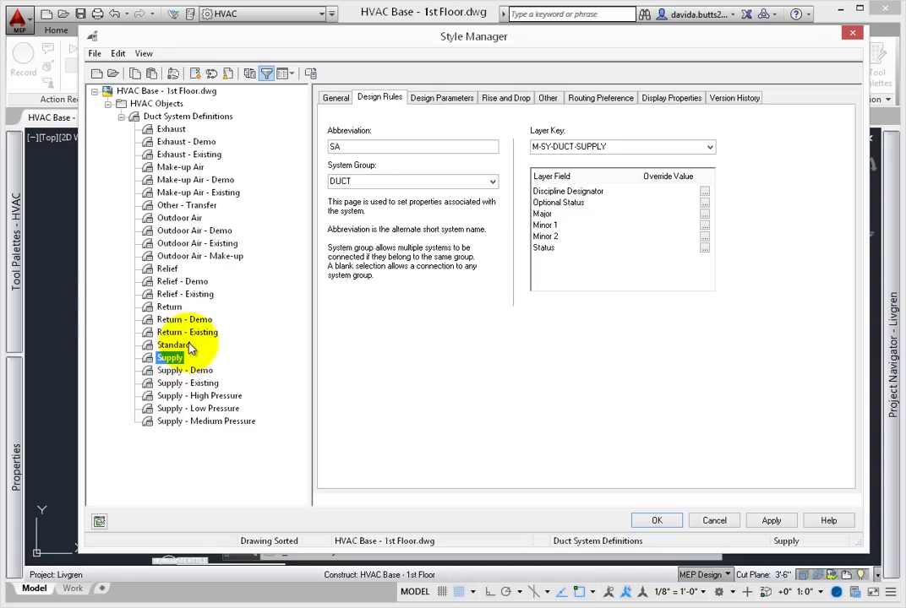
{"action": "left_click", "coordinate": [336, 99]}
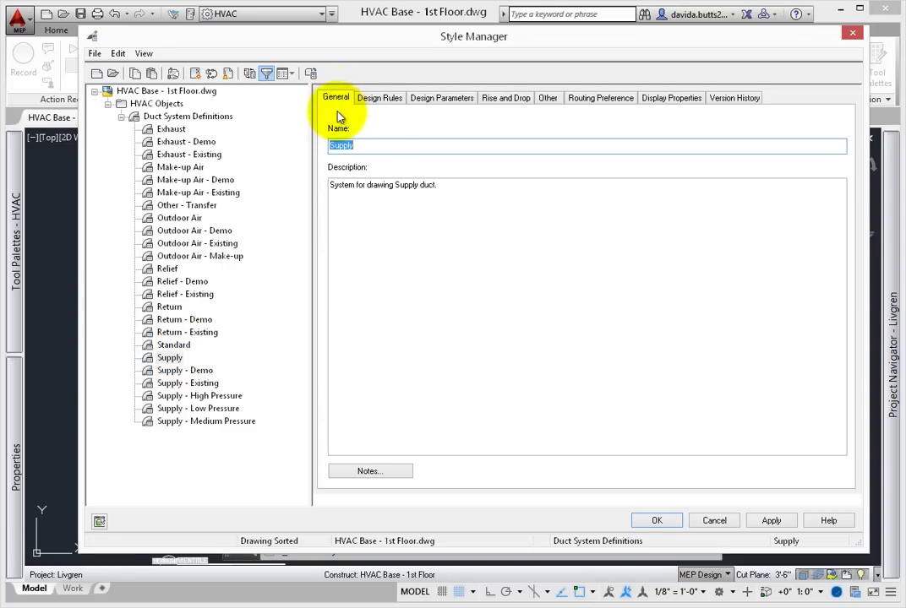
{"action": "left_click", "coordinate": [381, 143]}
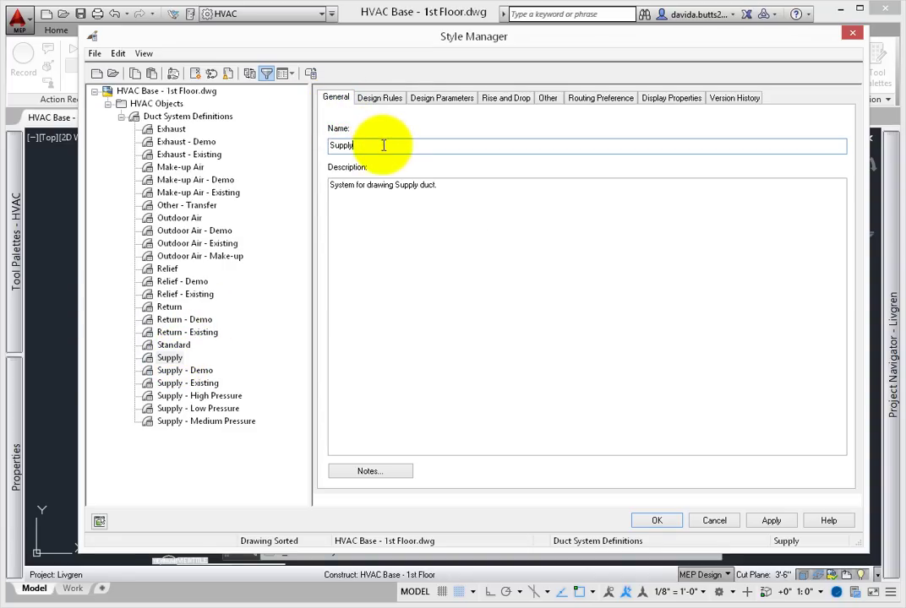
{"action": "left_click", "coordinate": [450, 186]}
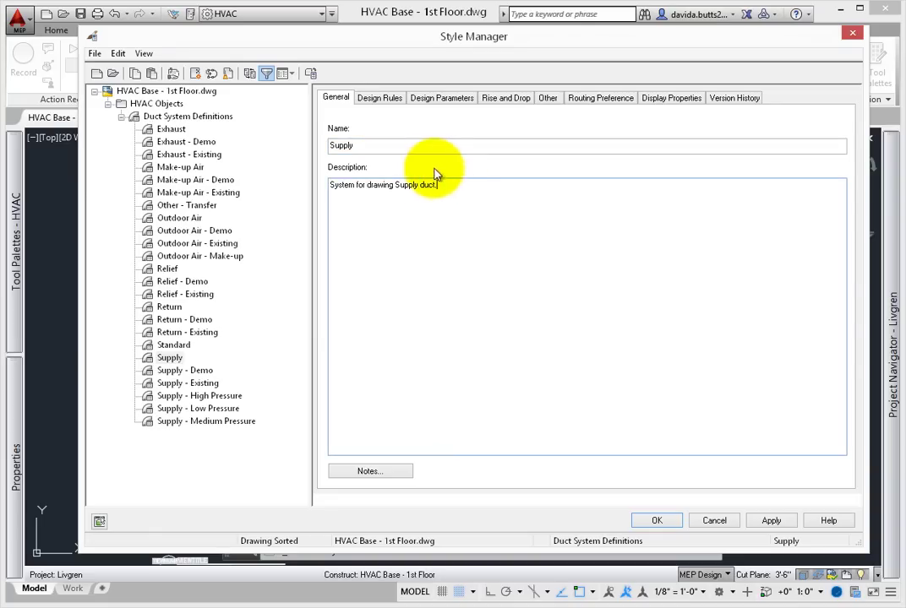
{"action": "left_click", "coordinate": [380, 98]}
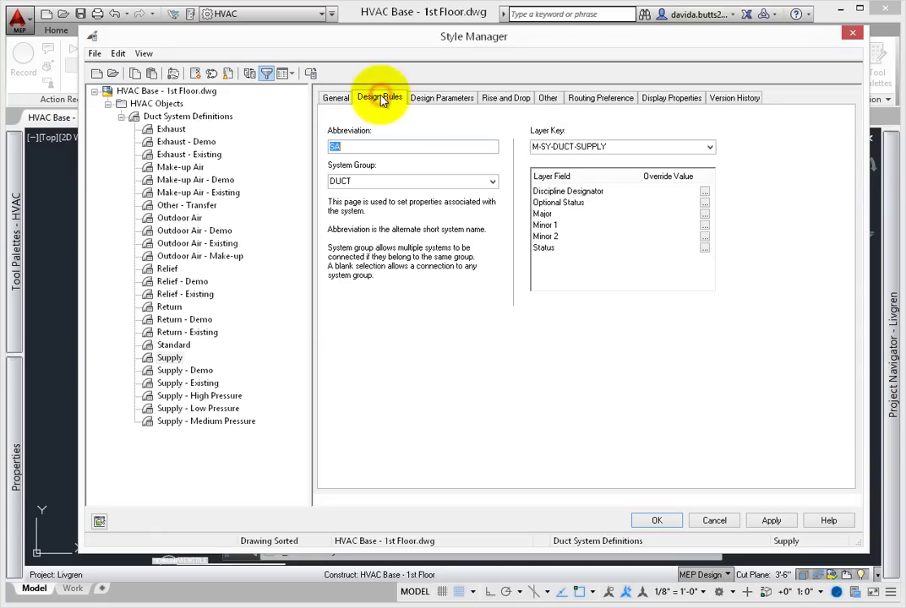
Step: Enter abbreviation SA for Supply, keeping system group DUCT and layer key M-SY-DUCT-SUPPLY
{"action": "left_click", "coordinate": [361, 146]}
{"action": "type", "text": "SA"}
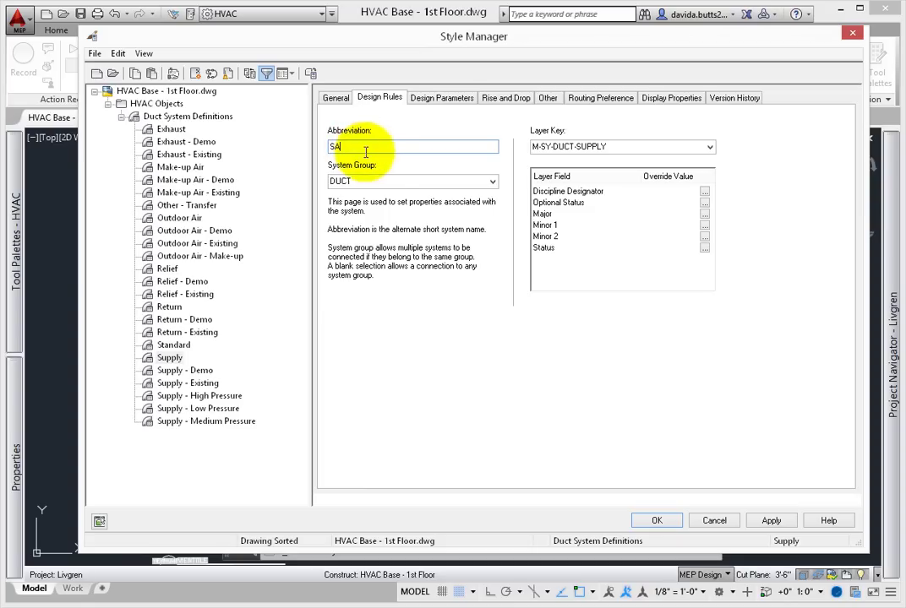
{"action": "left_click", "coordinate": [395, 180]}
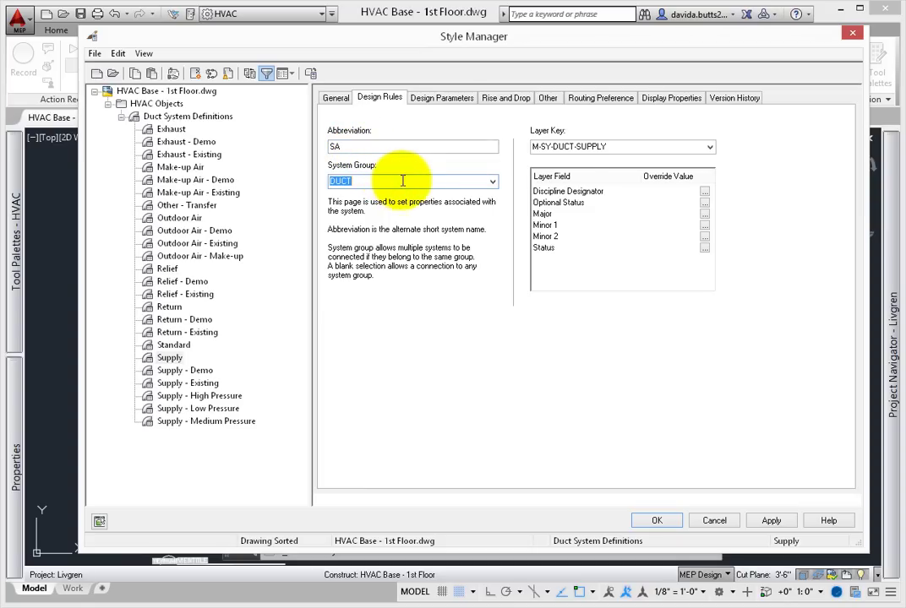
{"action": "left_click", "coordinate": [492, 180]}
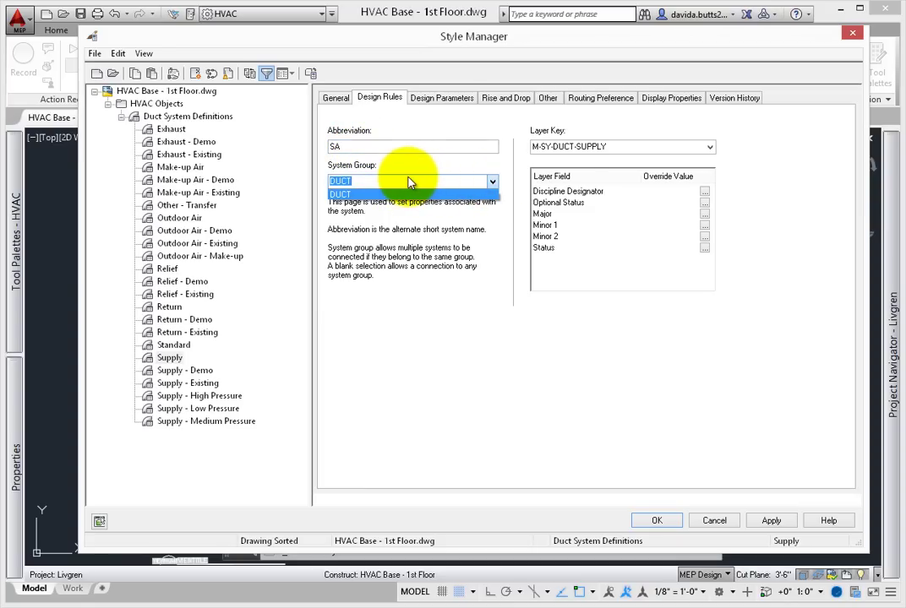
{"action": "left_click", "coordinate": [406, 179]}
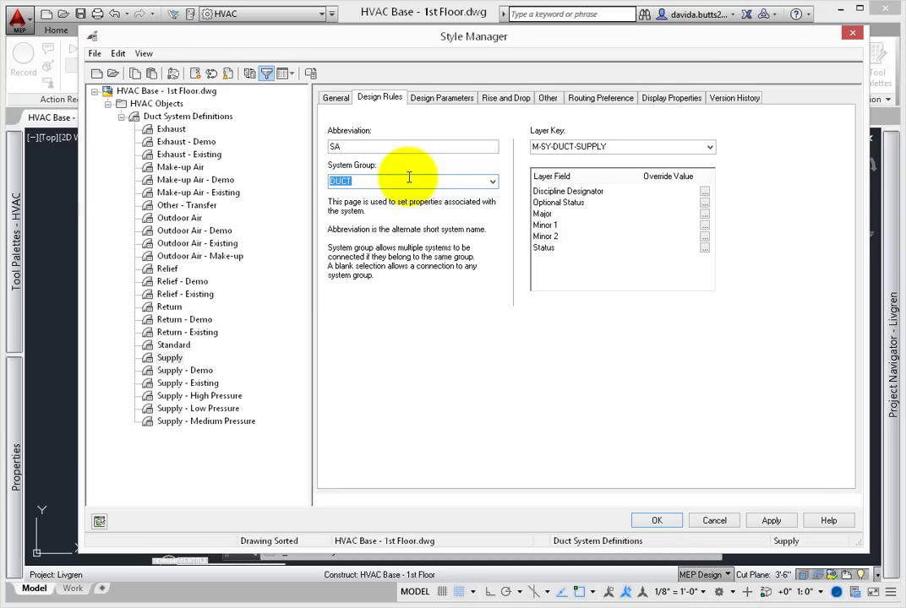
{"action": "left_click", "coordinate": [709, 147]}
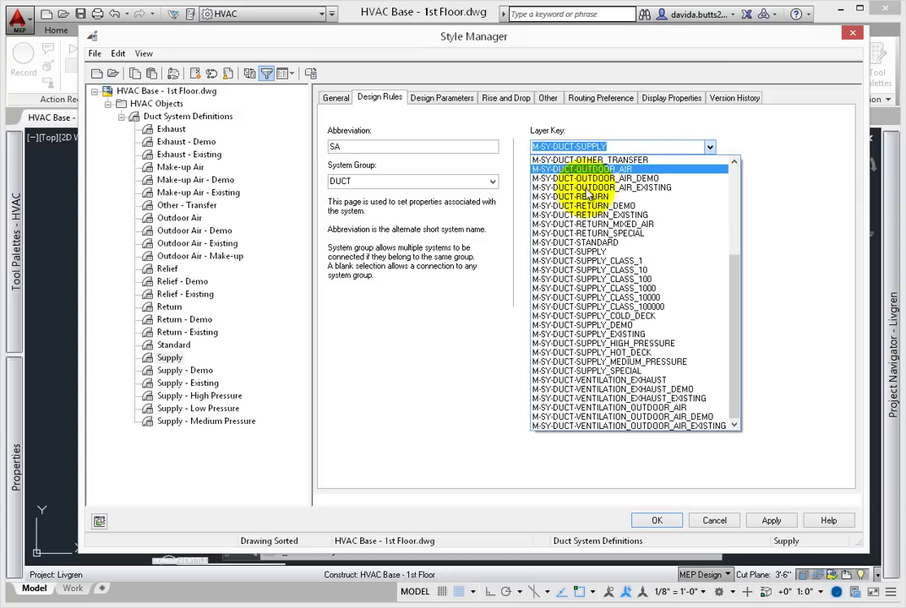
{"action": "left_click", "coordinate": [591, 253]}
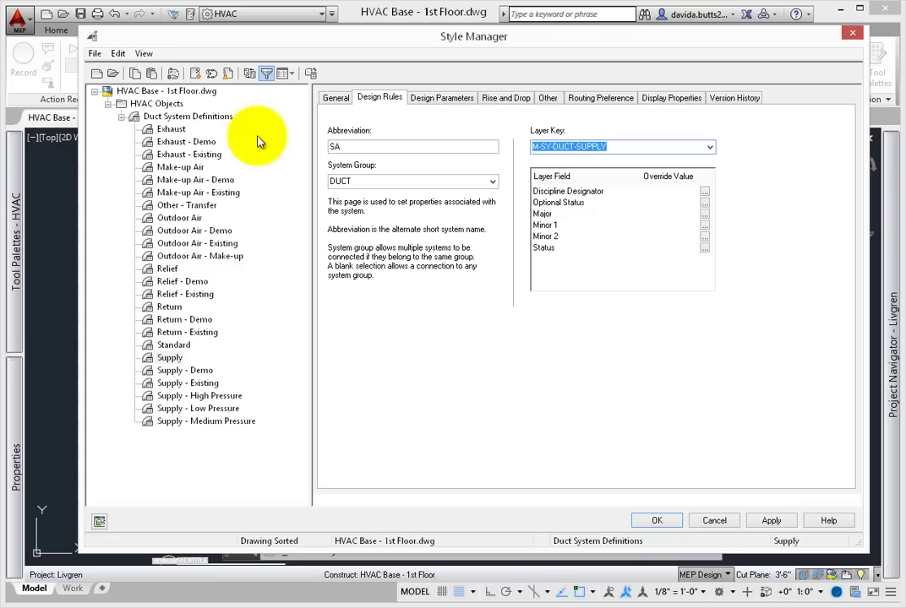
Step: Keep Supply sizing by friction at 0.08500, check roughness and density, and confirm the Supply rise and drop style
{"action": "left_click", "coordinate": [457, 99]}
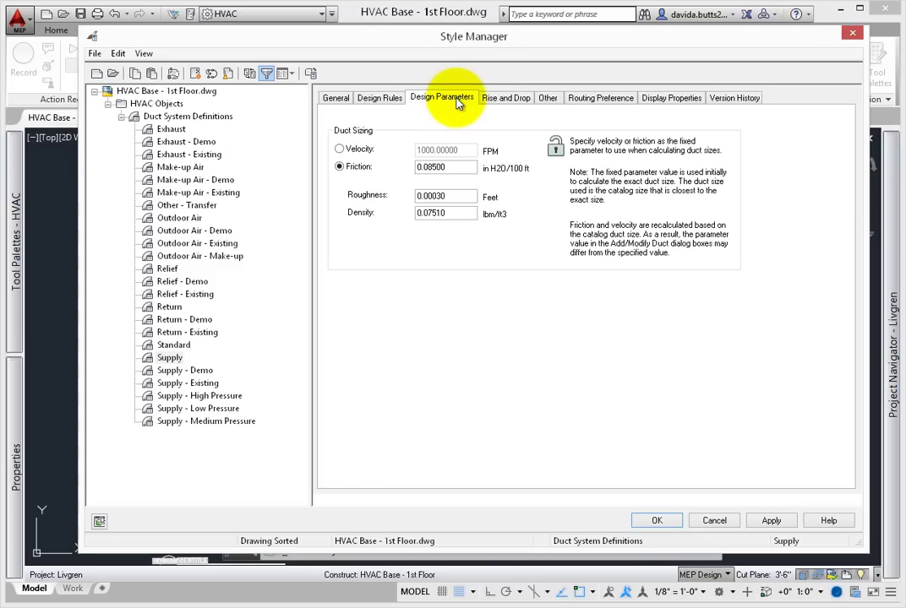
{"action": "left_click", "coordinate": [339, 149]}
{"action": "left_click", "coordinate": [339, 168]}
{"action": "left_click", "coordinate": [457, 195]}
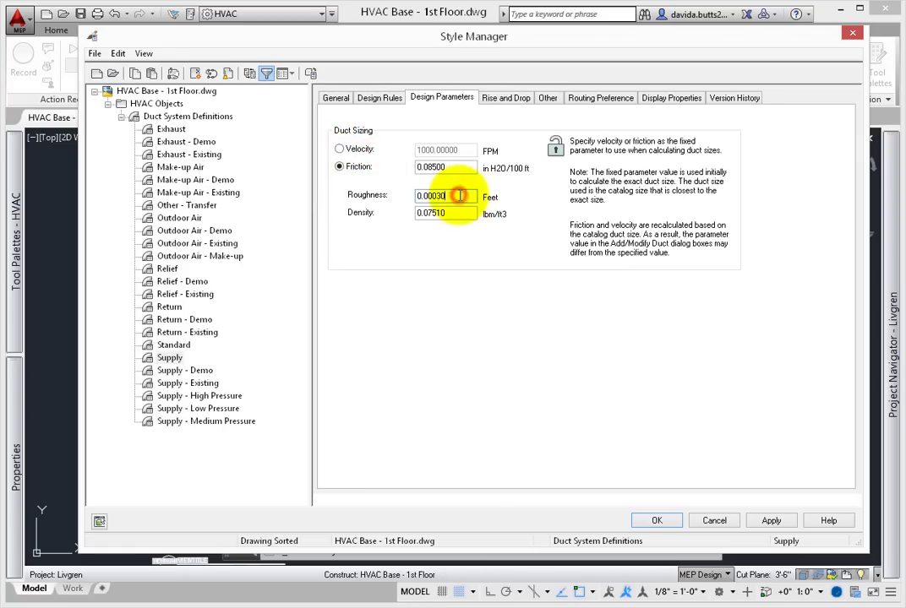
{"action": "left_click", "coordinate": [462, 213]}
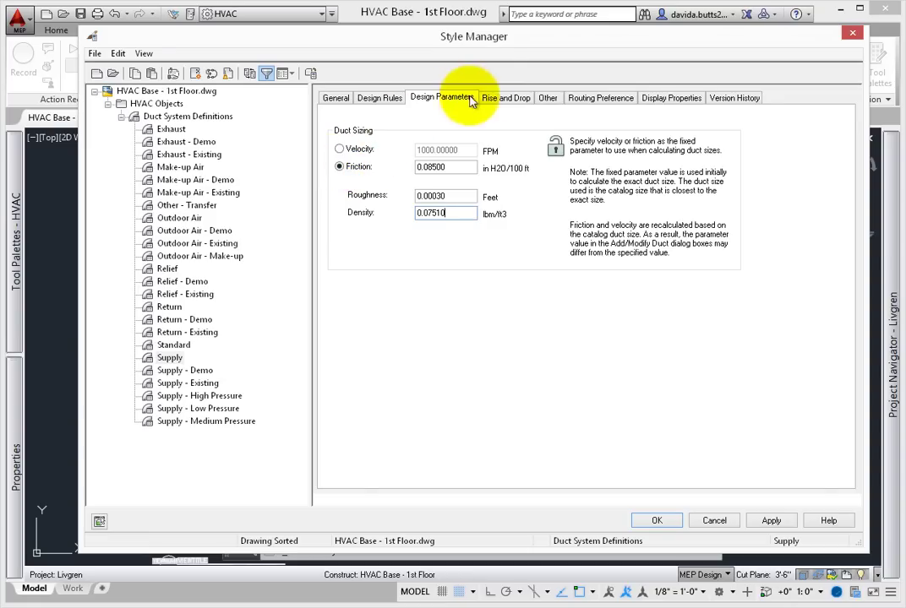
{"action": "left_click", "coordinate": [506, 98]}
{"action": "left_click", "coordinate": [595, 186]}
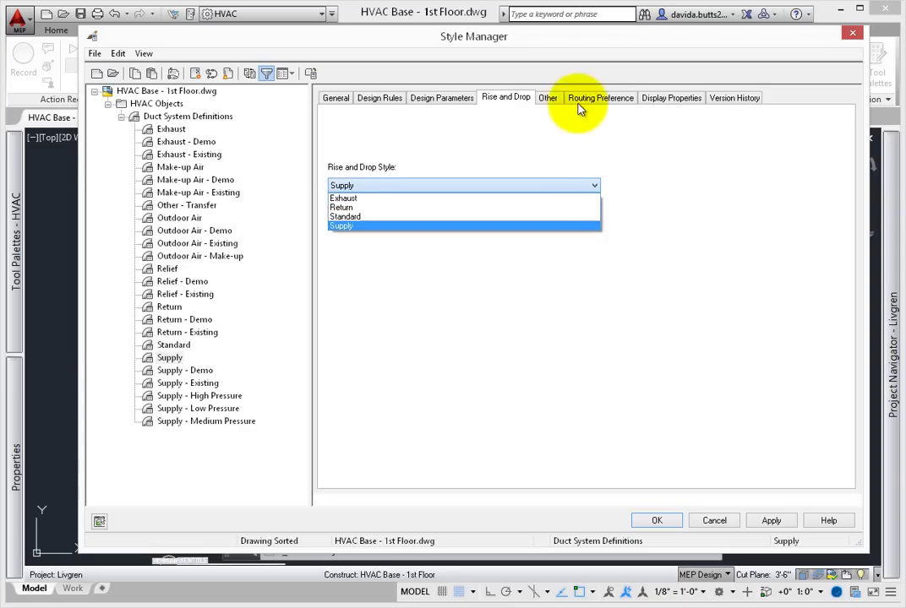
Step: Set the Supply routing preference to Generic Slip Joint and view its Drawing Default display properties
{"action": "left_click", "coordinate": [599, 98]}
{"action": "left_click", "coordinate": [592, 187]}
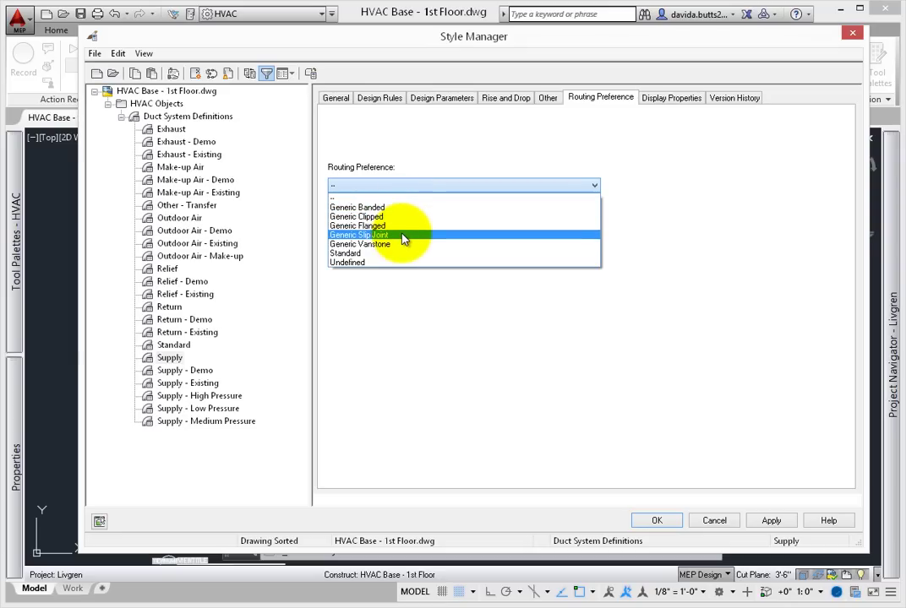
{"action": "left_click", "coordinate": [403, 237]}
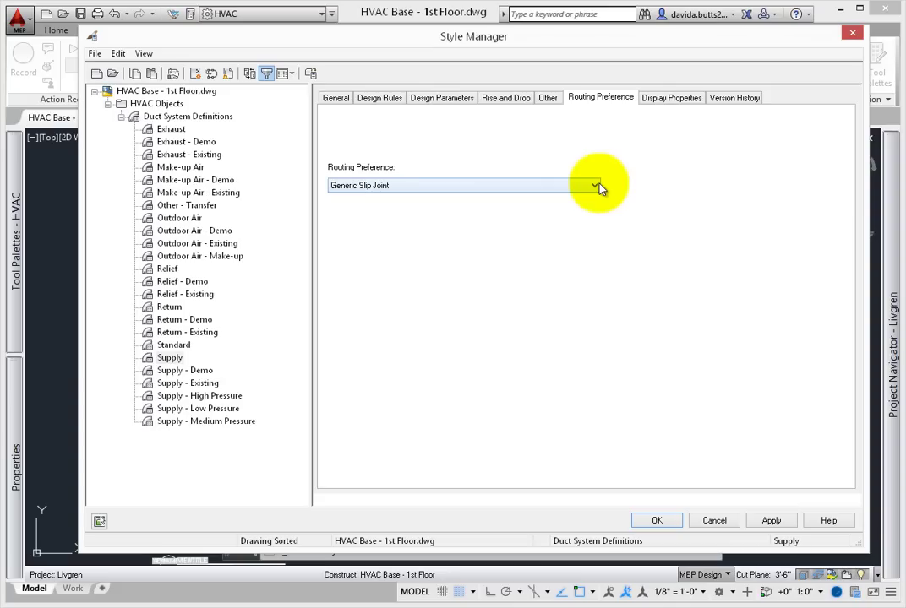
{"action": "left_click", "coordinate": [646, 98]}
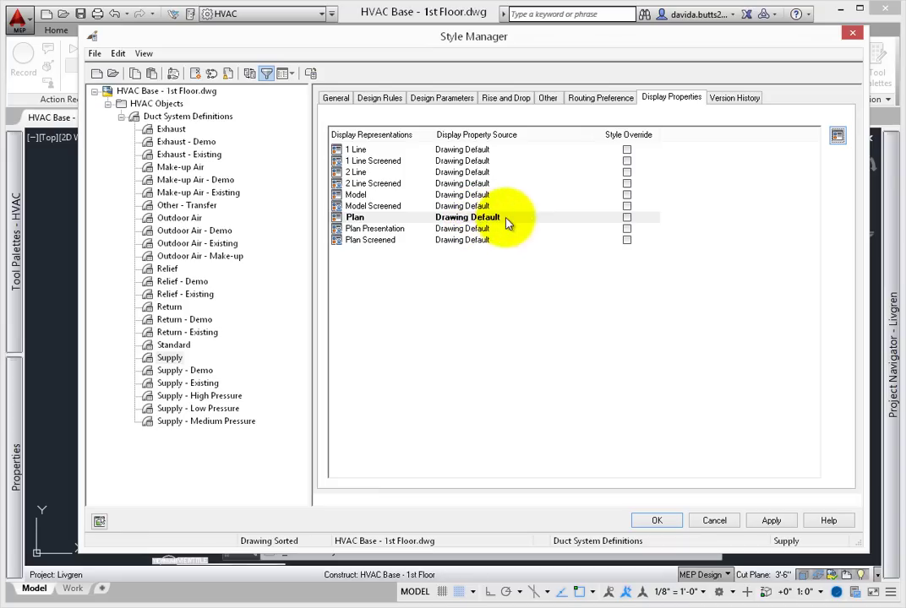
{"action": "left_click", "coordinate": [832, 138]}
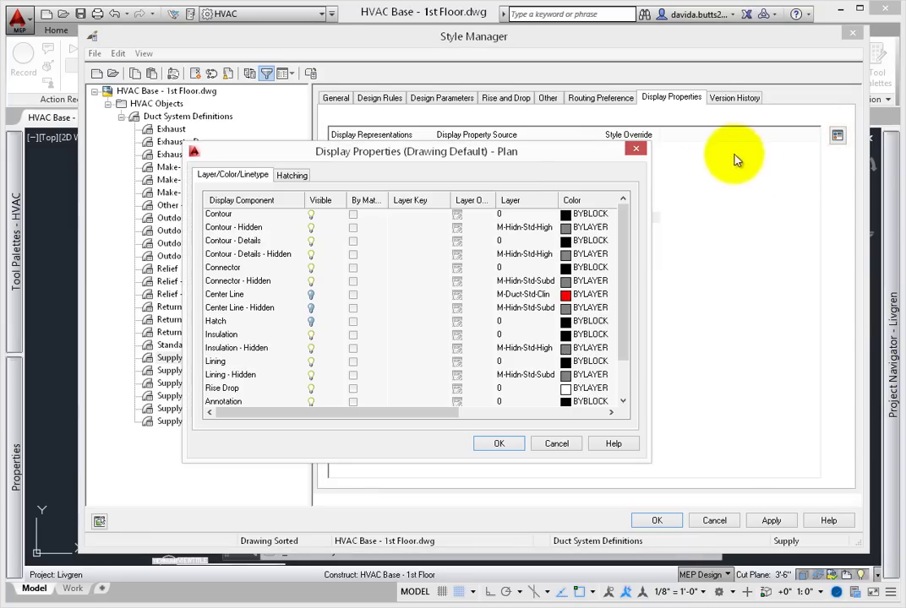
{"action": "left_click", "coordinate": [219, 322]}
{"action": "left_click", "coordinate": [222, 336]}
{"action": "left_click", "coordinate": [220, 361]}
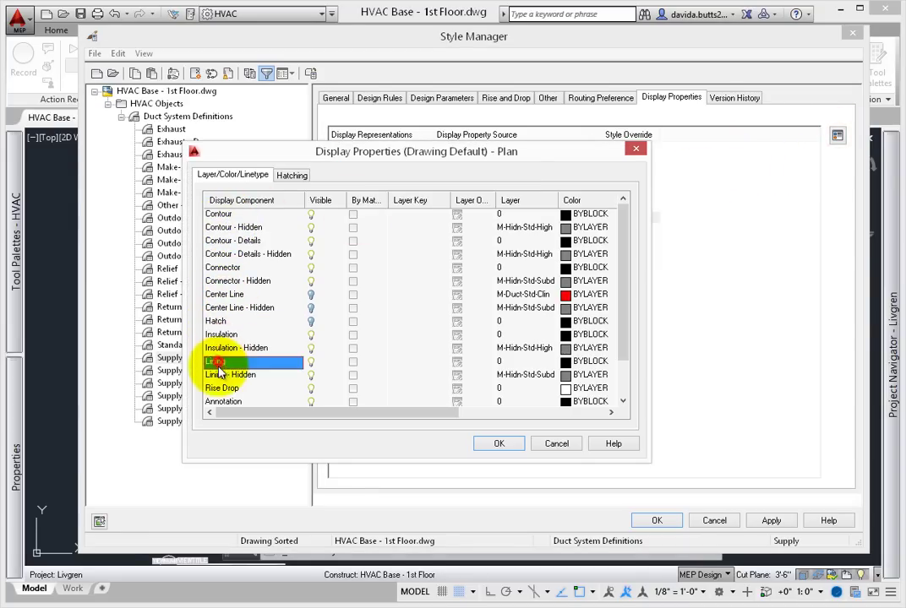
{"action": "left_click_drag", "start_coordinate": [625, 278], "coordinate": [634, 336]}
{"action": "left_click", "coordinate": [221, 334]}
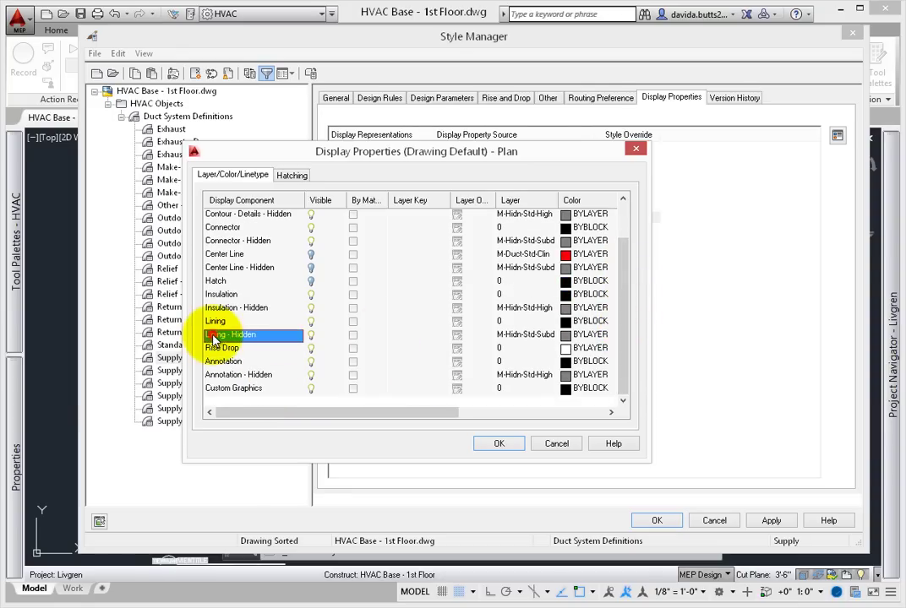
{"action": "left_click", "coordinate": [237, 308]}
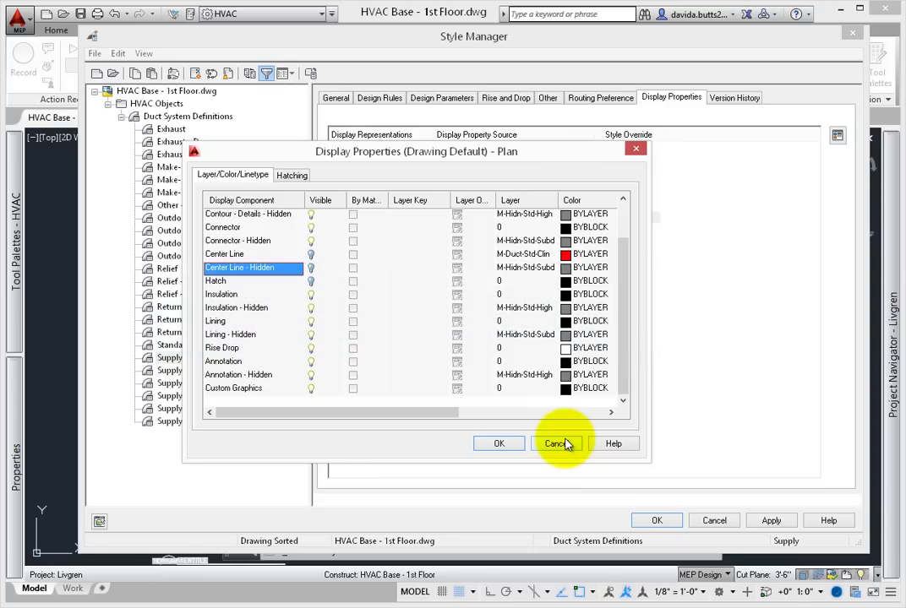
{"action": "left_click", "coordinate": [497, 443]}
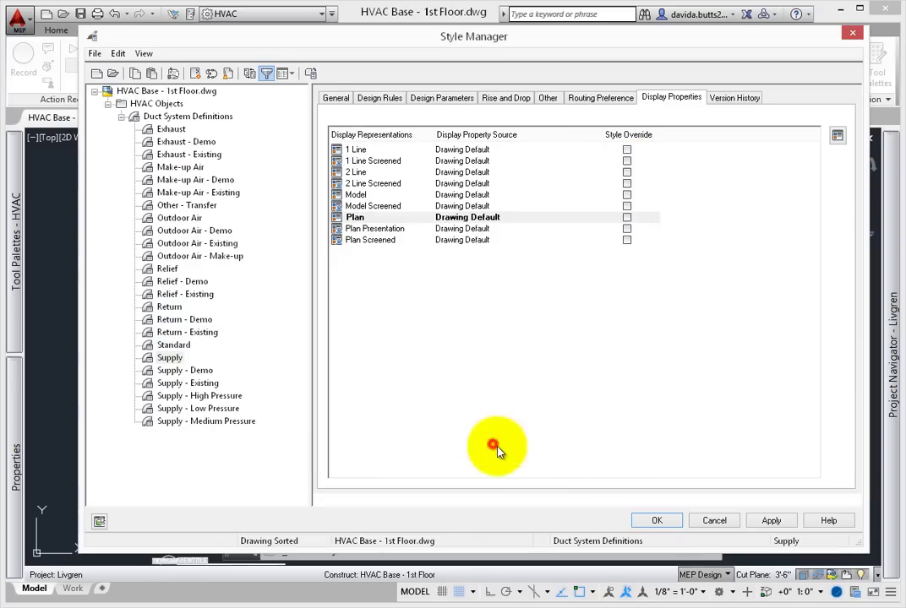
Step: Accept the style changes with OK, then open Options using the OP command
{"action": "left_click", "coordinate": [657, 522]}
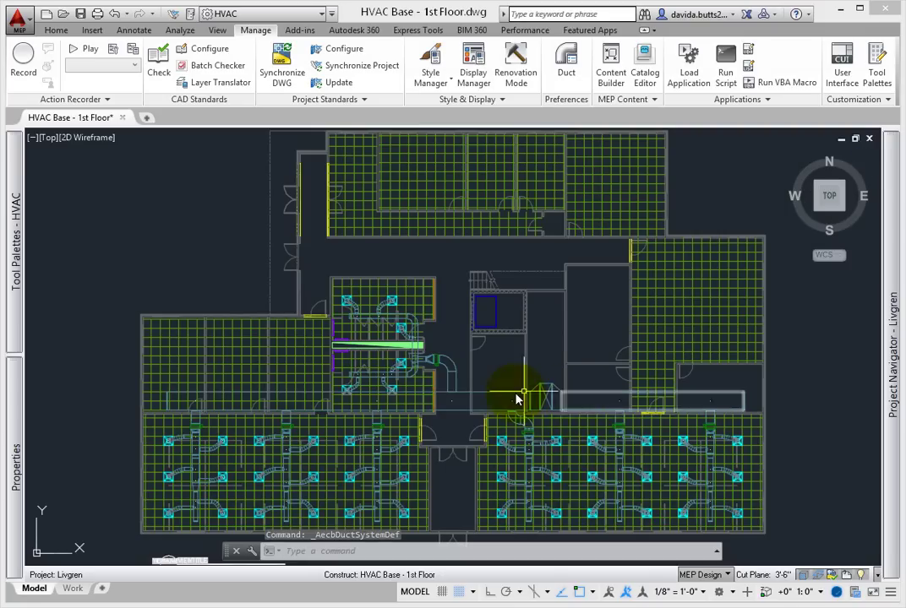
{"action": "left_click", "coordinate": [385, 550]}
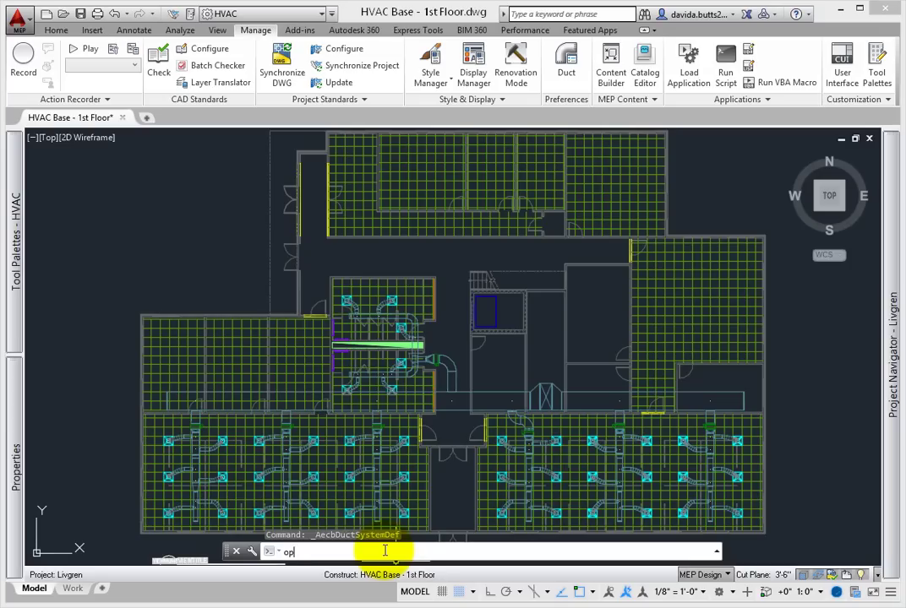
{"action": "type", "text": "op"}
{"action": "key", "text": "Return"}
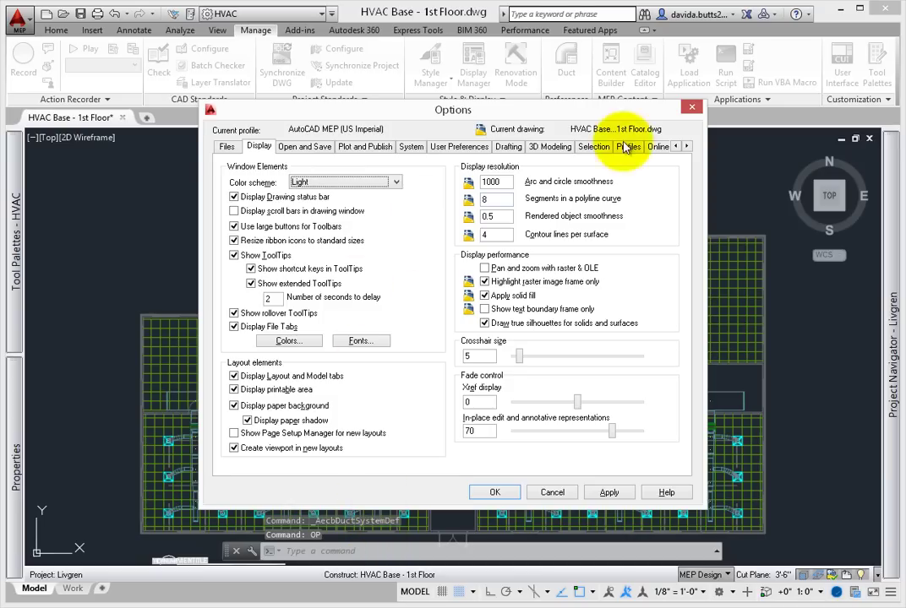
Step: Scroll the Options tabs to bring up the MEP Layout Rules page
{"action": "left_click", "coordinate": [686, 147]}
{"action": "left_click", "coordinate": [686, 147]}
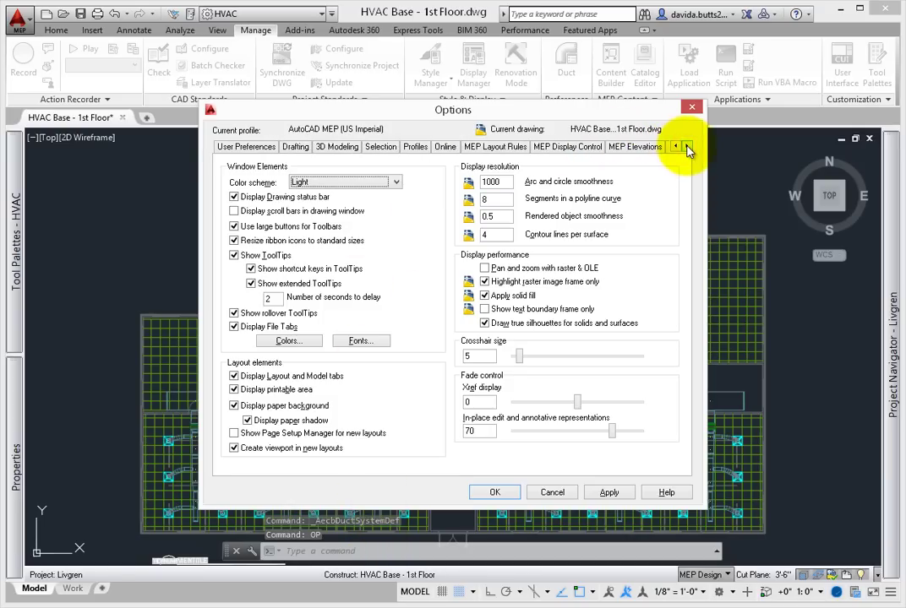
{"action": "left_click", "coordinate": [505, 152]}
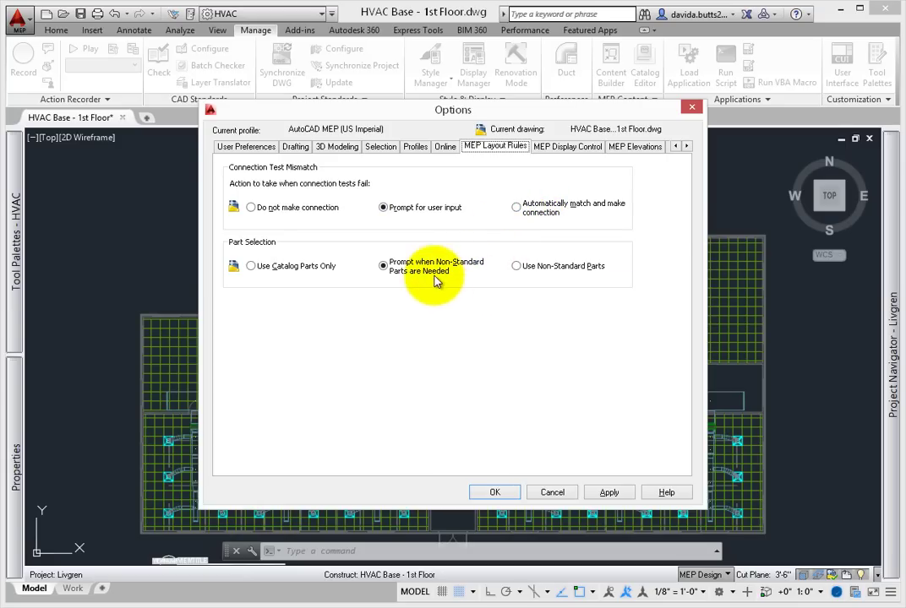
{"action": "left_click", "coordinate": [687, 146]}
Step: Review the MEP Catalogs content paths, close Options with OK, and select the floor plan xref
{"action": "left_click", "coordinate": [612, 148]}
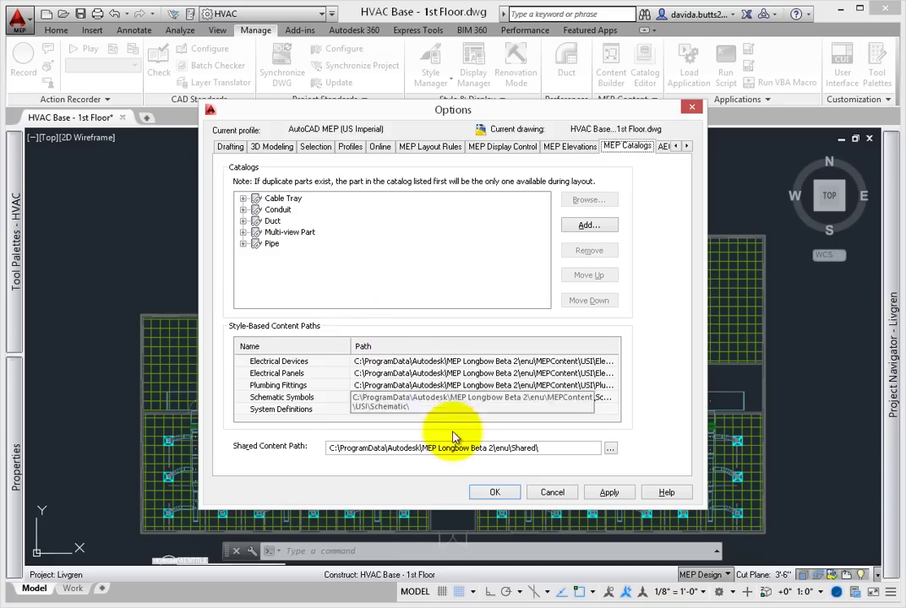
{"action": "left_click", "coordinate": [493, 492]}
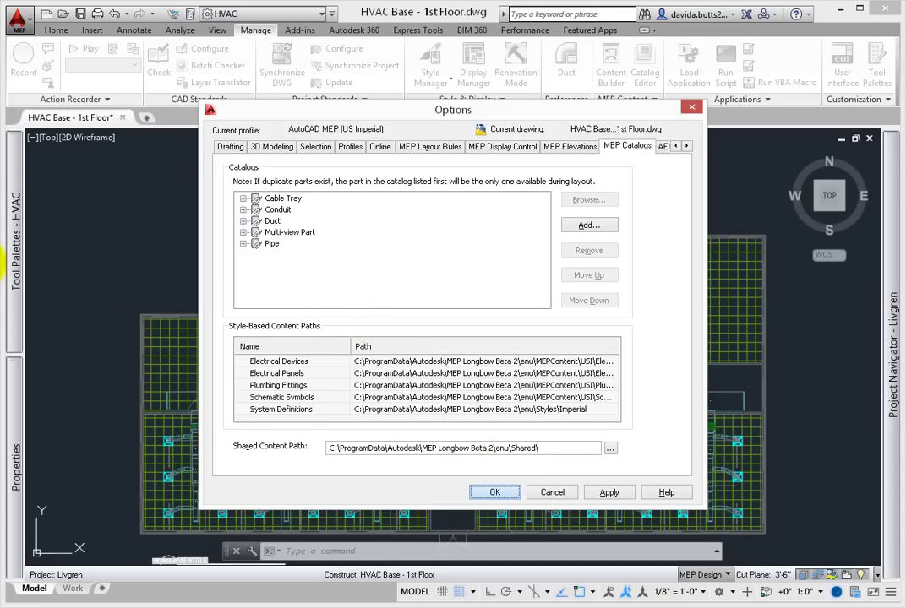
{"action": "left_click", "coordinate": [492, 493]}
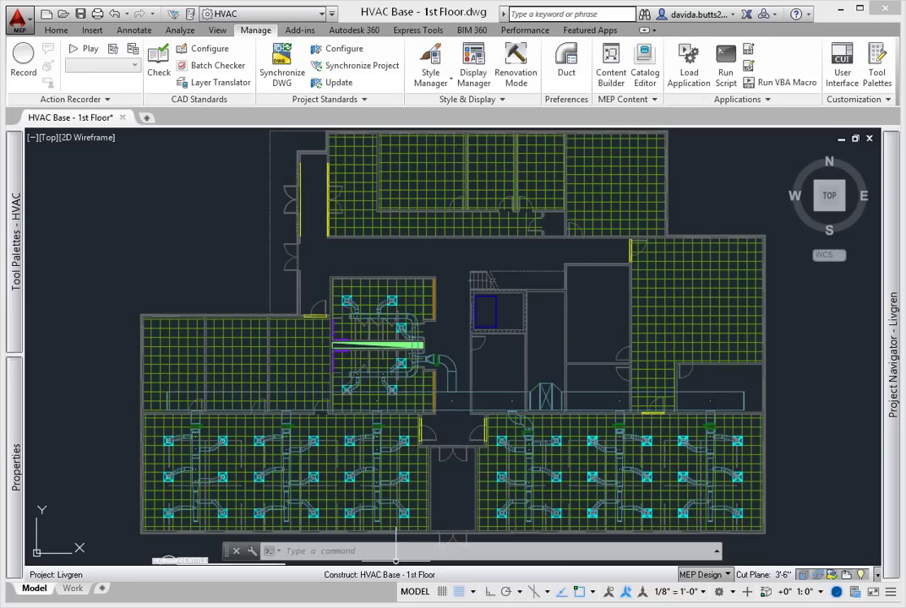
{"action": "left_click", "coordinate": [396, 534]}
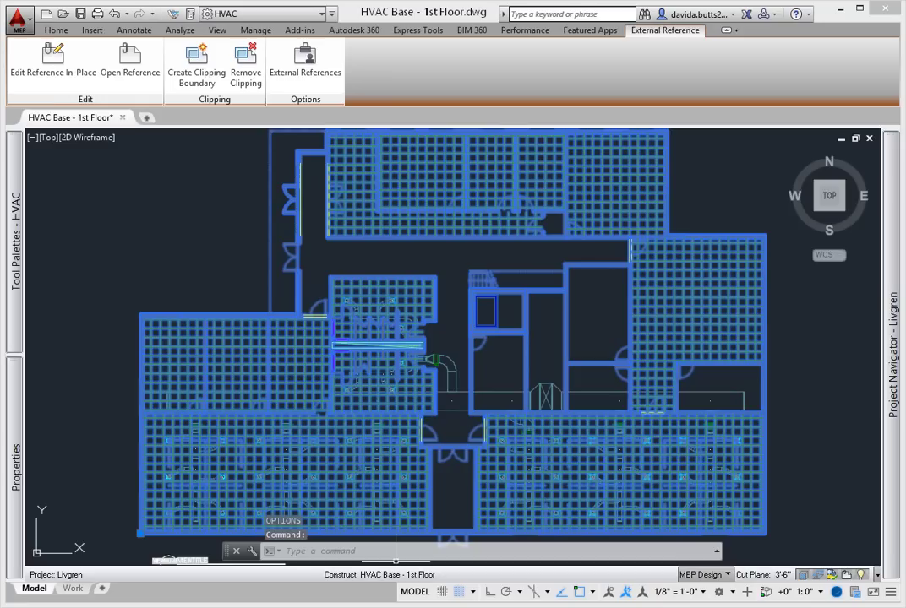